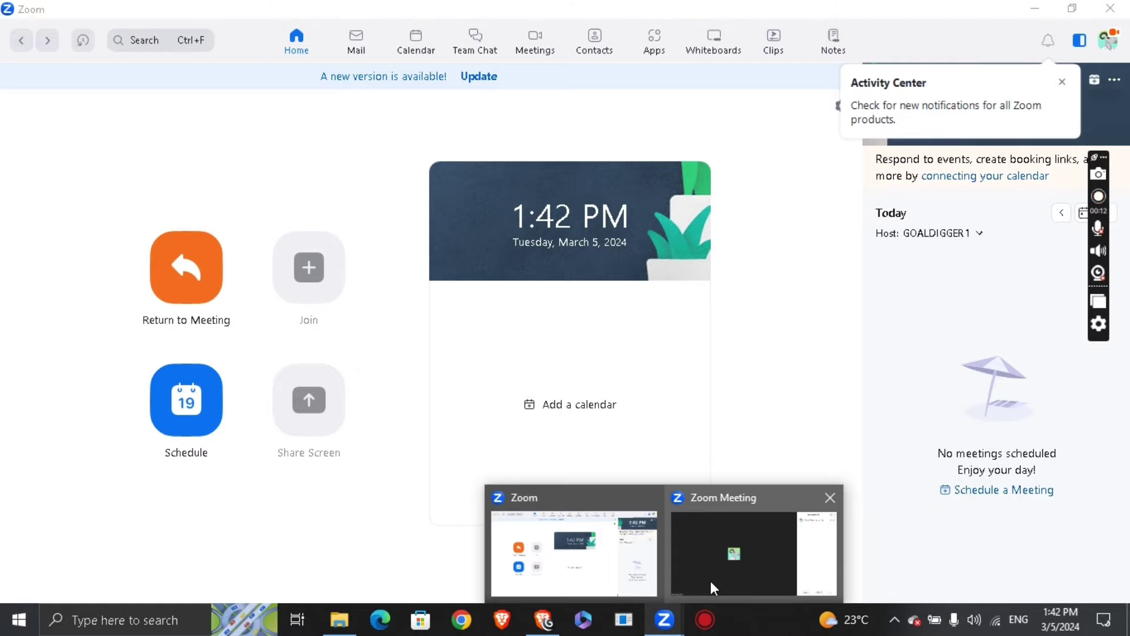
- Bring the Zoom meeting window to the front and toggle the Participants panel
{"action": "left_click", "coordinate": [733, 552]}
{"action": "left_click", "coordinate": [311, 563]}
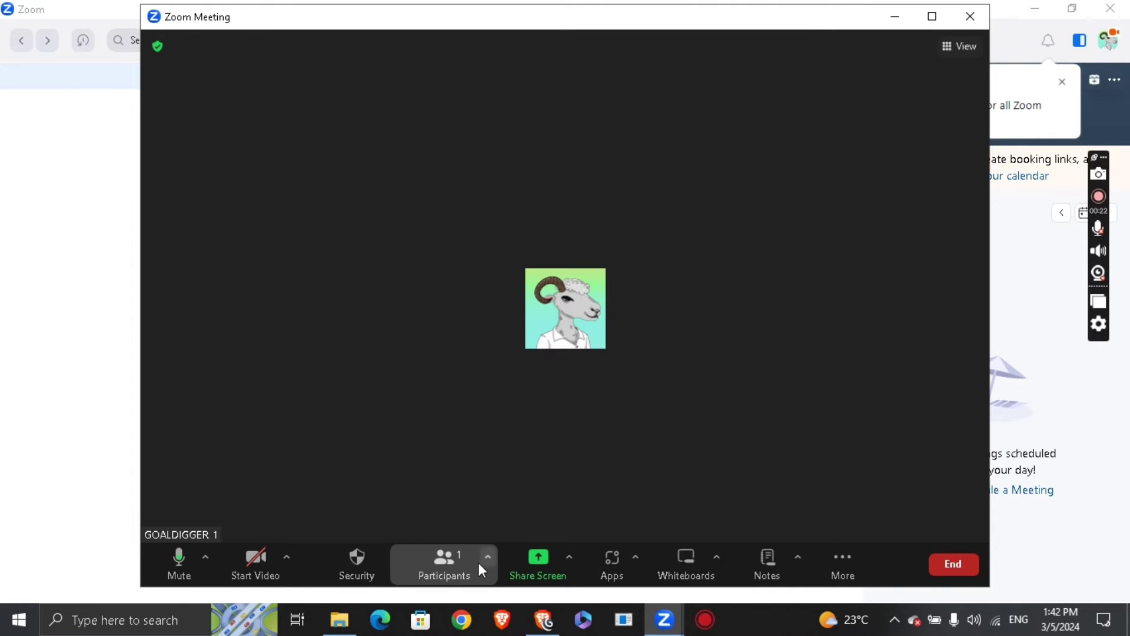
- Show the participants list, mute your microphone, and close the host's options menu unchanged
{"action": "left_click", "coordinate": [445, 563]}
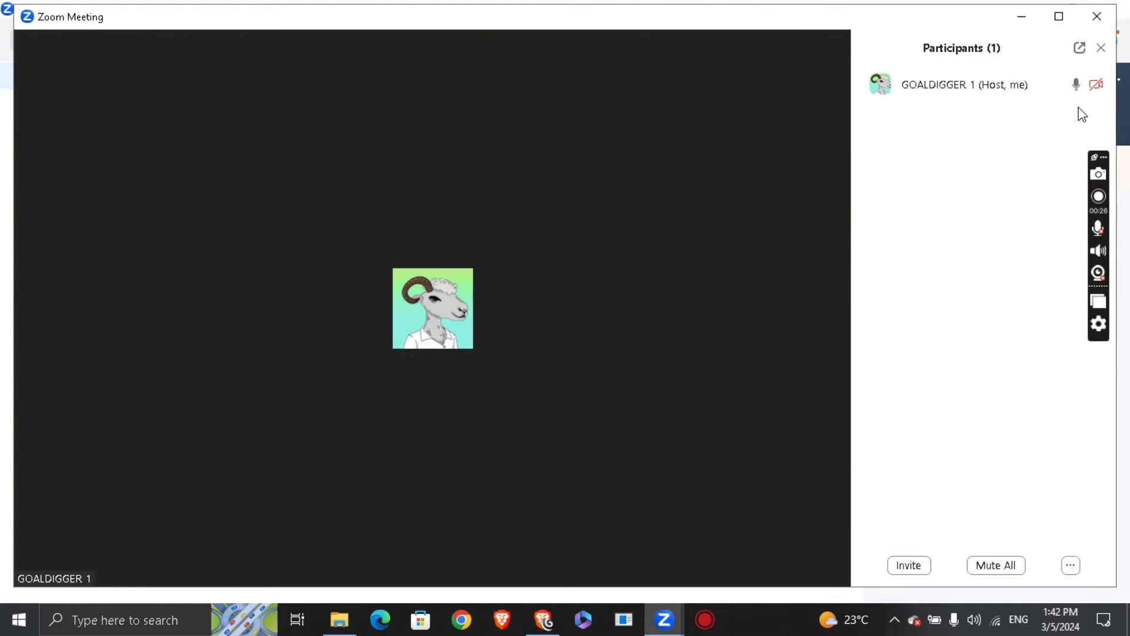
{"action": "mouse_move", "coordinate": [964, 85]}
{"action": "left_click", "coordinate": [1060, 84]}
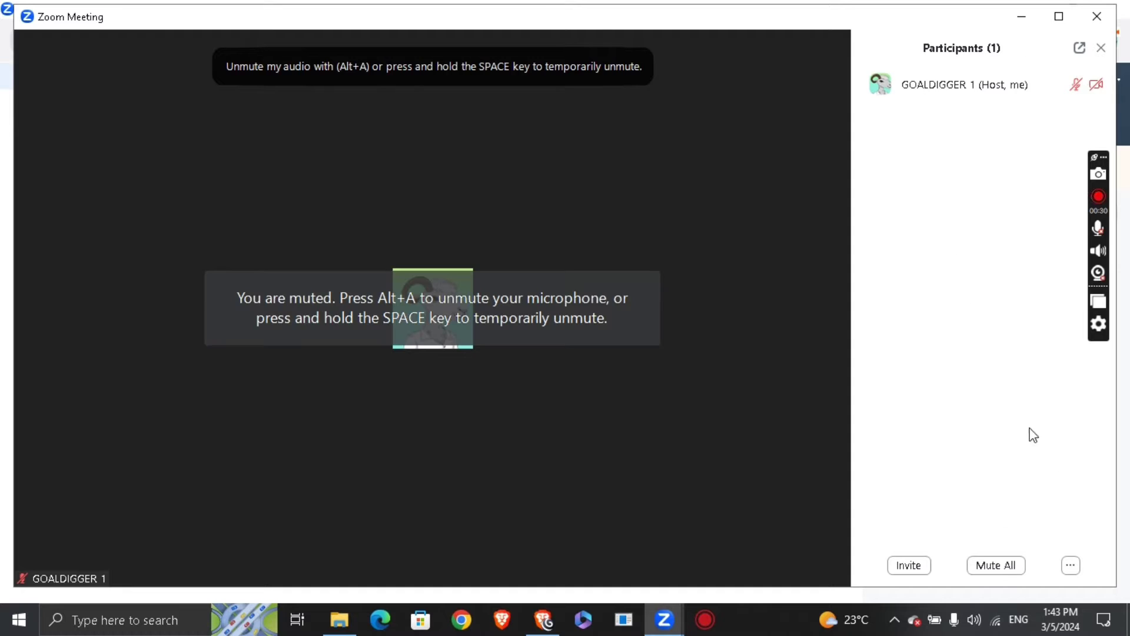
{"action": "left_click", "coordinate": [1070, 565]}
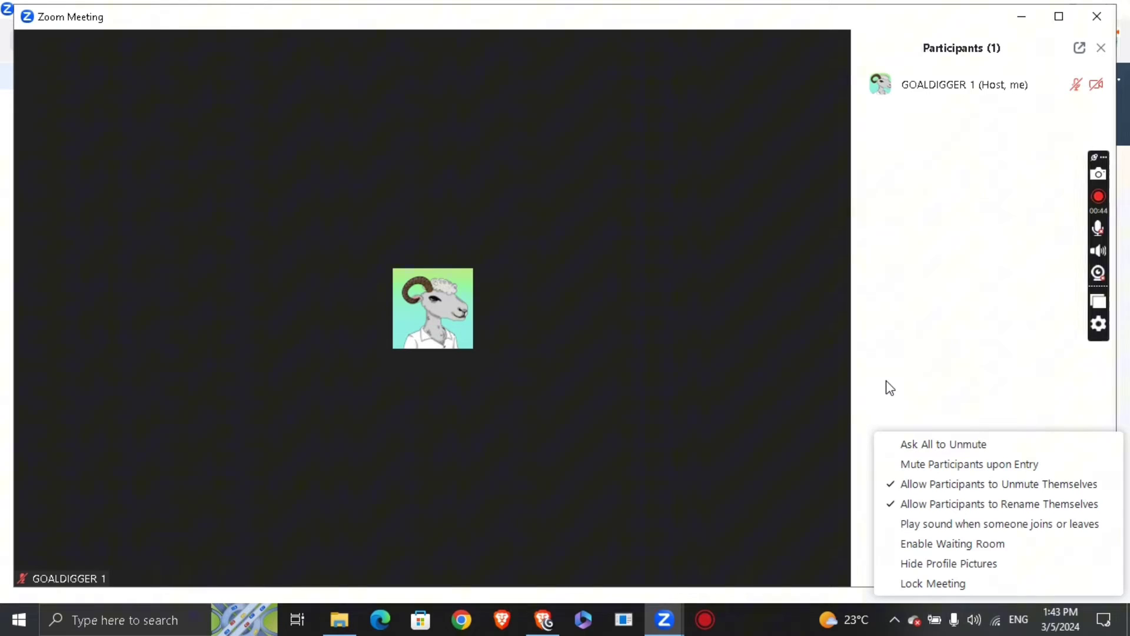
{"action": "left_click", "coordinate": [927, 349]}
{"action": "mouse_move", "coordinate": [432, 265]}
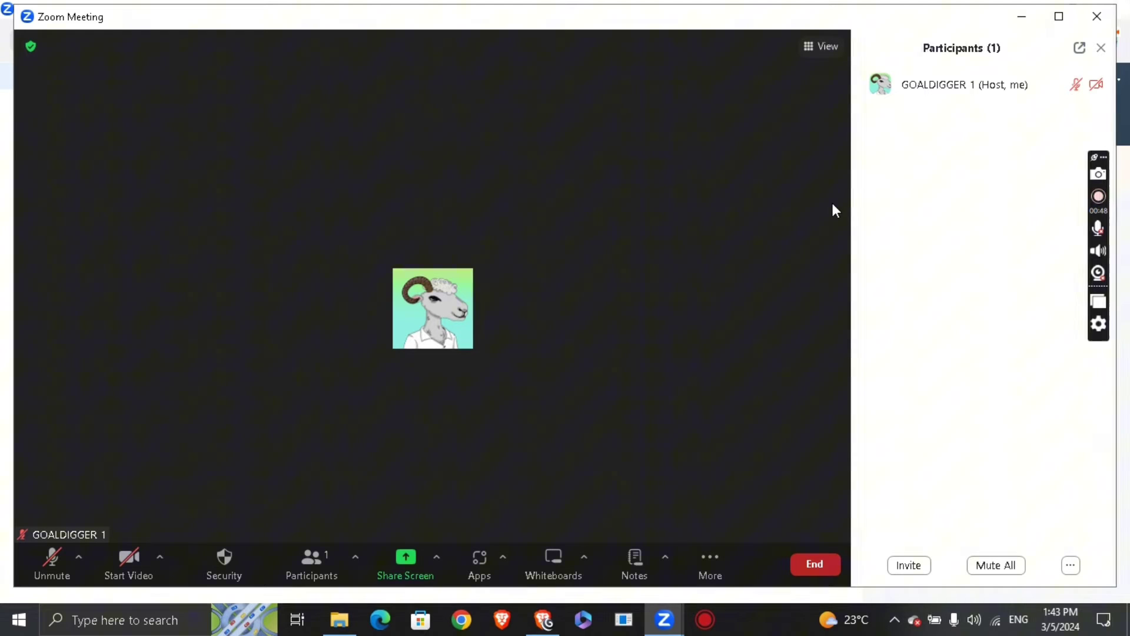
- Choose Speaker view, try Immersive view, then switch the meeting to Fullscreen
{"action": "left_click", "coordinate": [828, 47]}
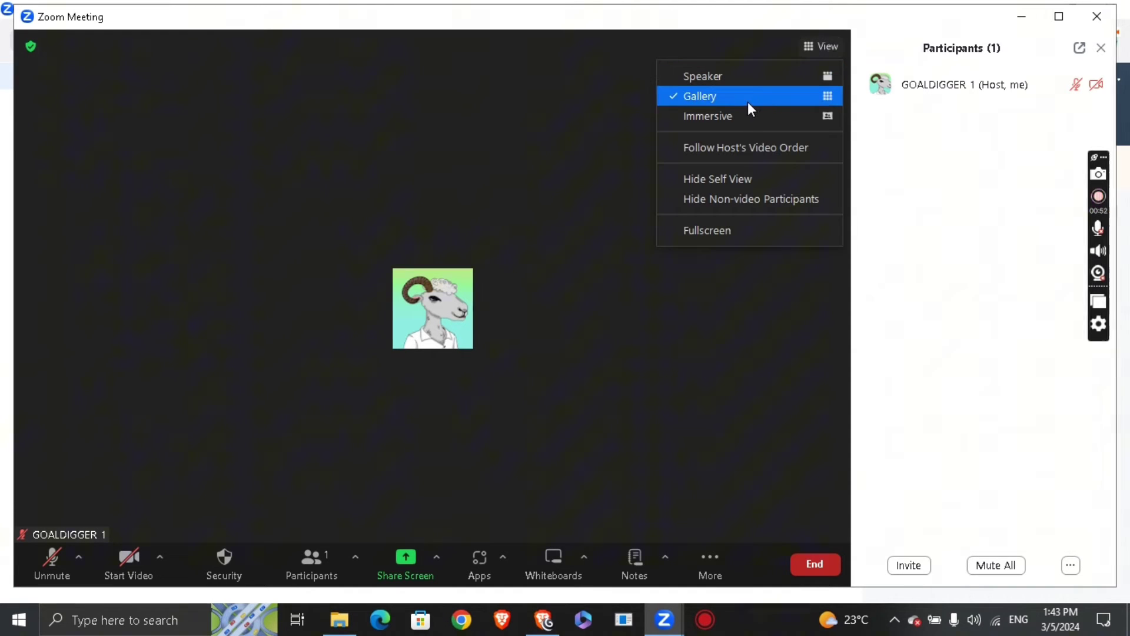
{"action": "left_click", "coordinate": [763, 75]}
{"action": "left_click", "coordinate": [812, 46]}
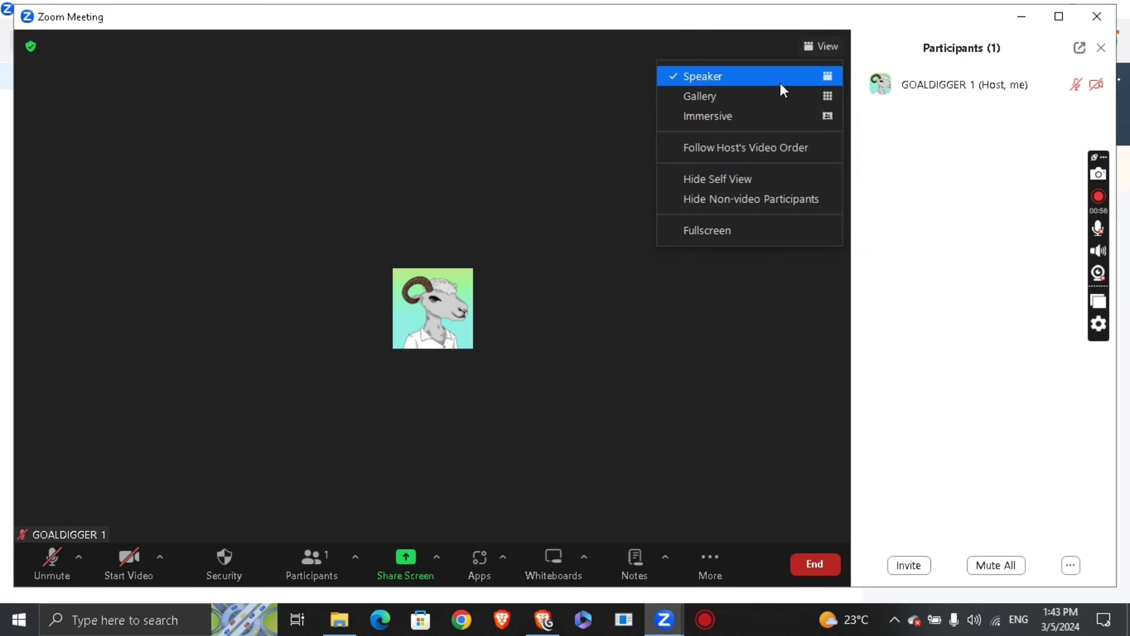
{"action": "left_click", "coordinate": [757, 116]}
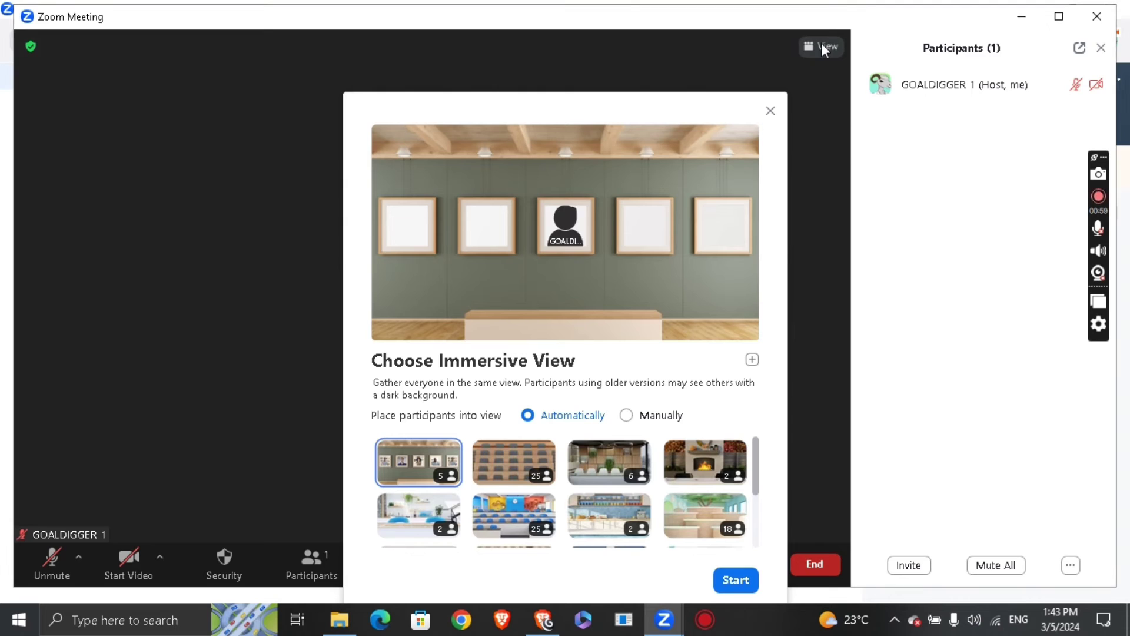
{"action": "left_click", "coordinate": [822, 44]}
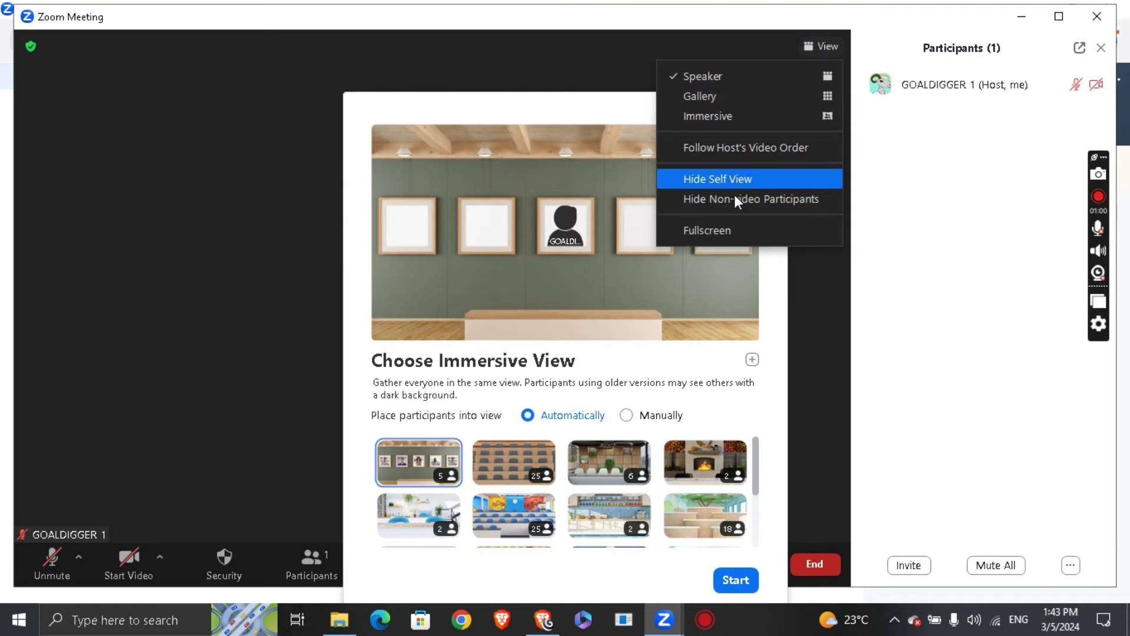
{"action": "left_click", "coordinate": [719, 232]}
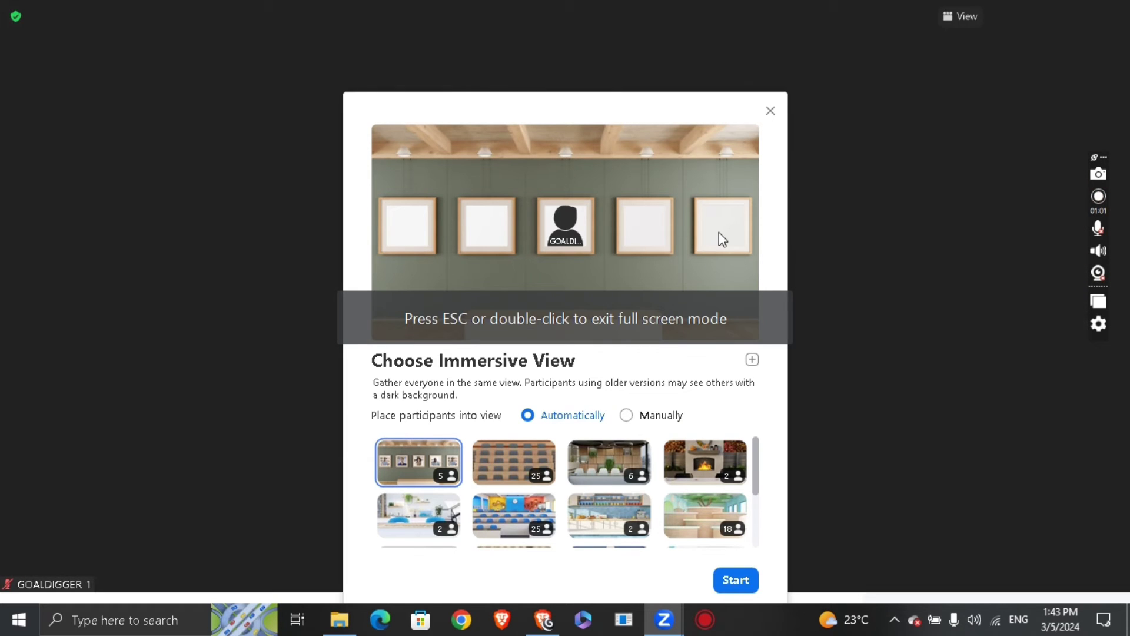
- Close the Choose Immersive View dialog and reopen the full-screen View menu
{"action": "left_click", "coordinate": [770, 113]}
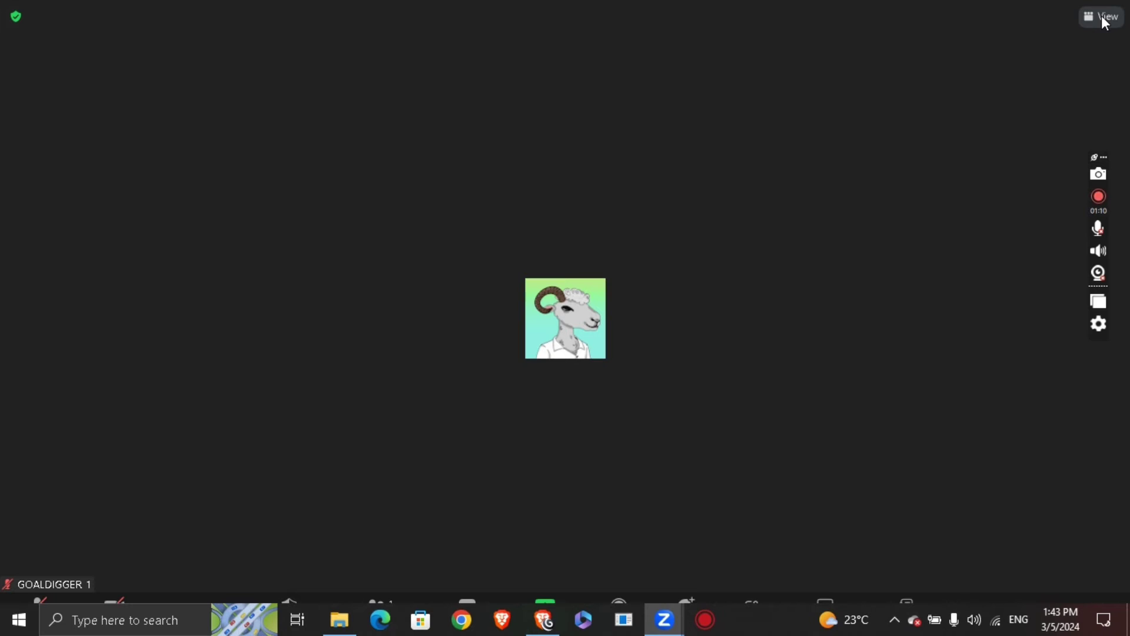
{"action": "left_click", "coordinate": [1102, 15]}
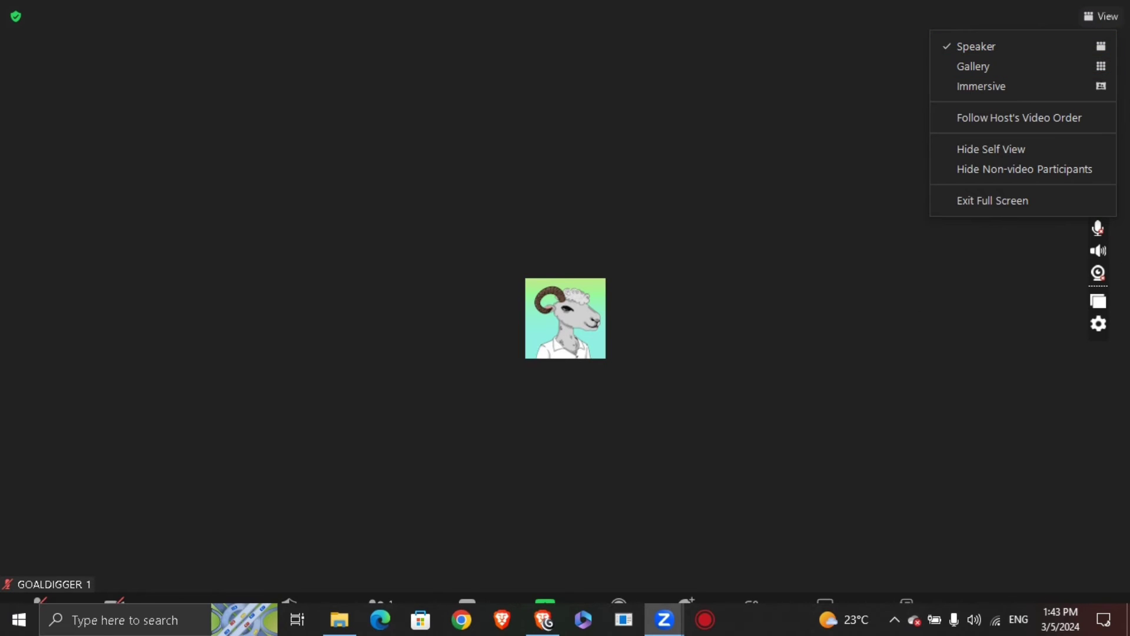
{"action": "left_click", "coordinate": [866, 95]}
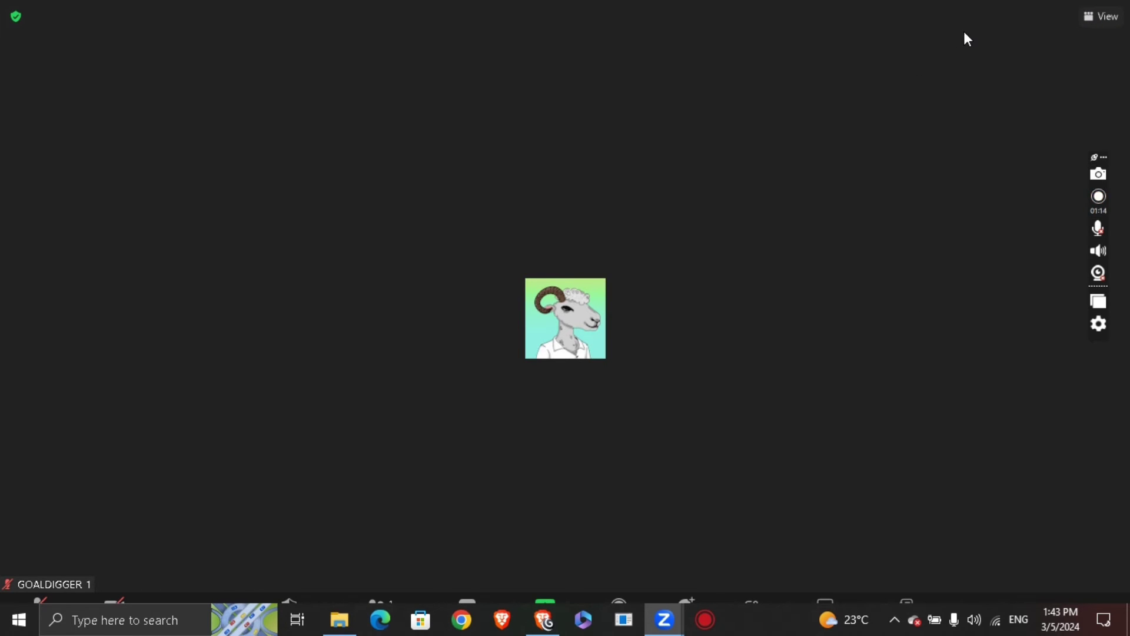
{"action": "left_click", "coordinate": [1102, 16]}
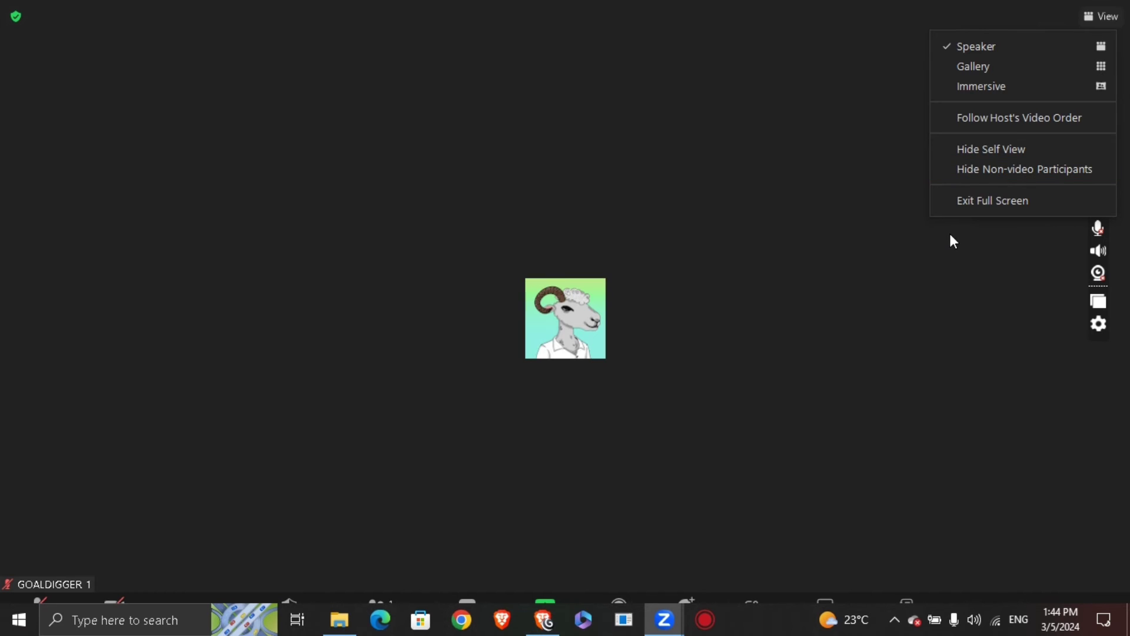
- Exit full screen, then hide and reshow the participants list showing only the host
{"action": "left_click", "coordinate": [996, 207]}
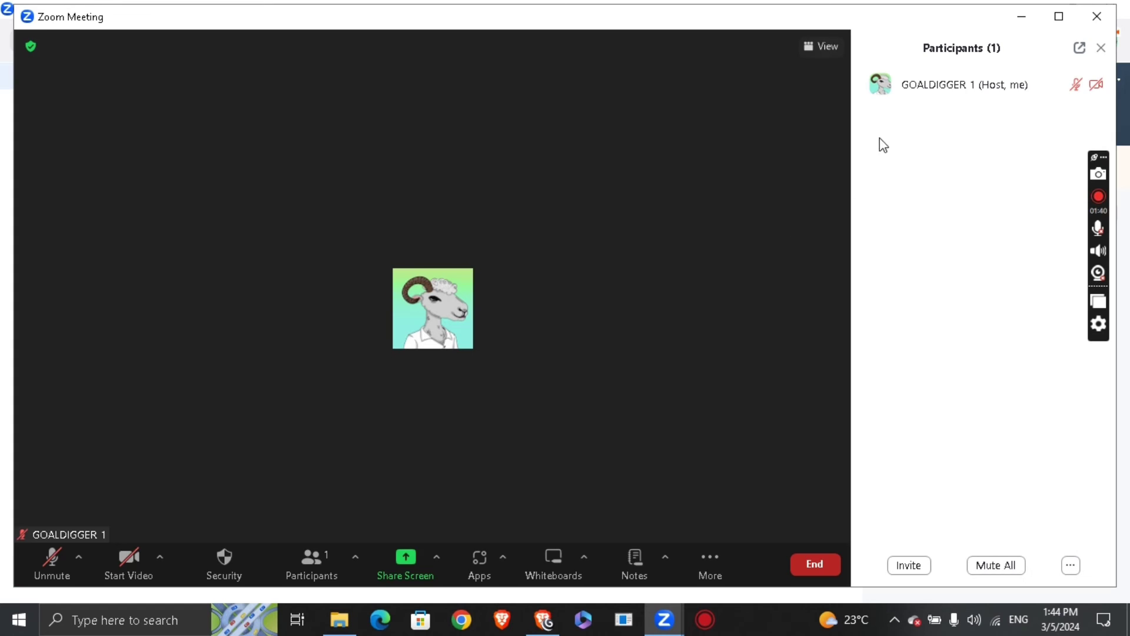
{"action": "mouse_move", "coordinate": [937, 85]}
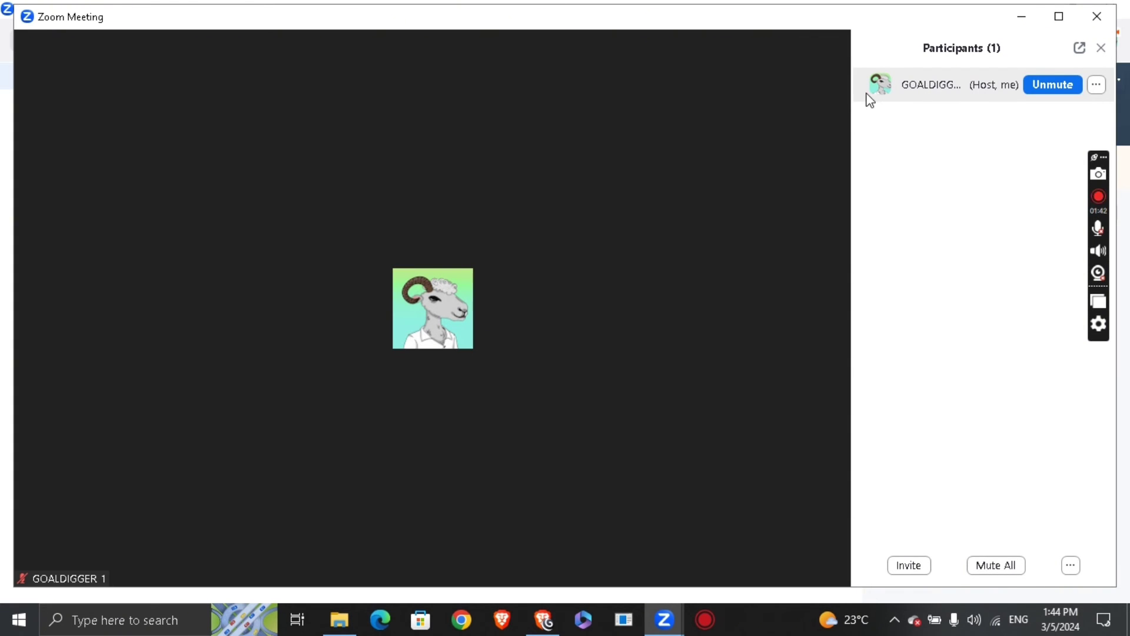
{"action": "left_click", "coordinate": [316, 565]}
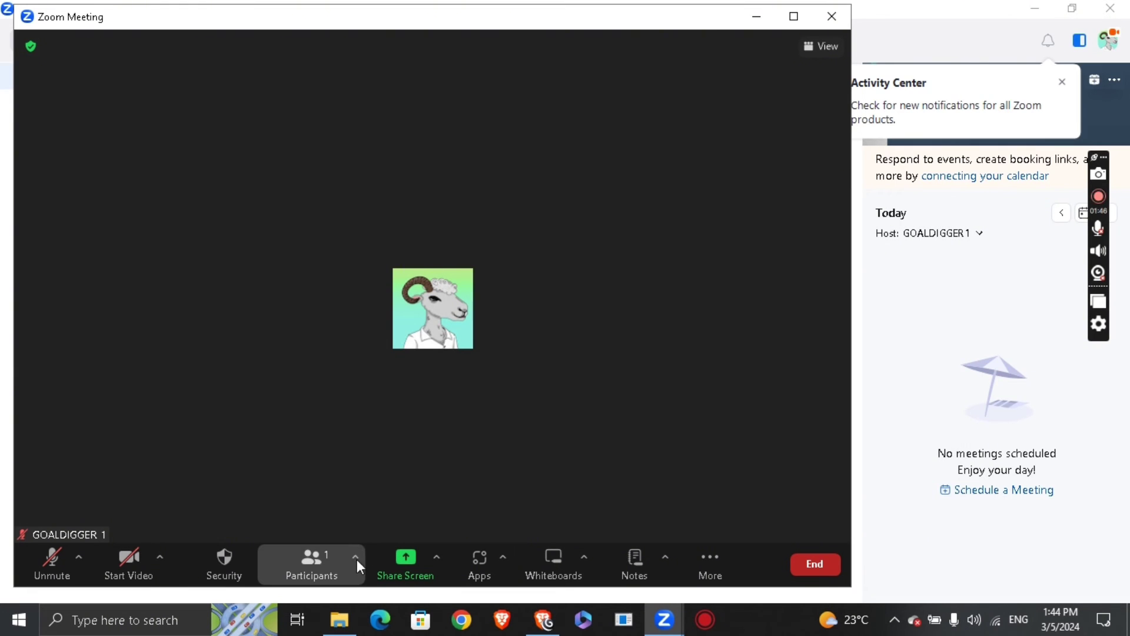
{"action": "left_click", "coordinate": [335, 564]}
{"action": "mouse_move", "coordinate": [962, 85]}
{"action": "left_click", "coordinate": [1094, 85]}
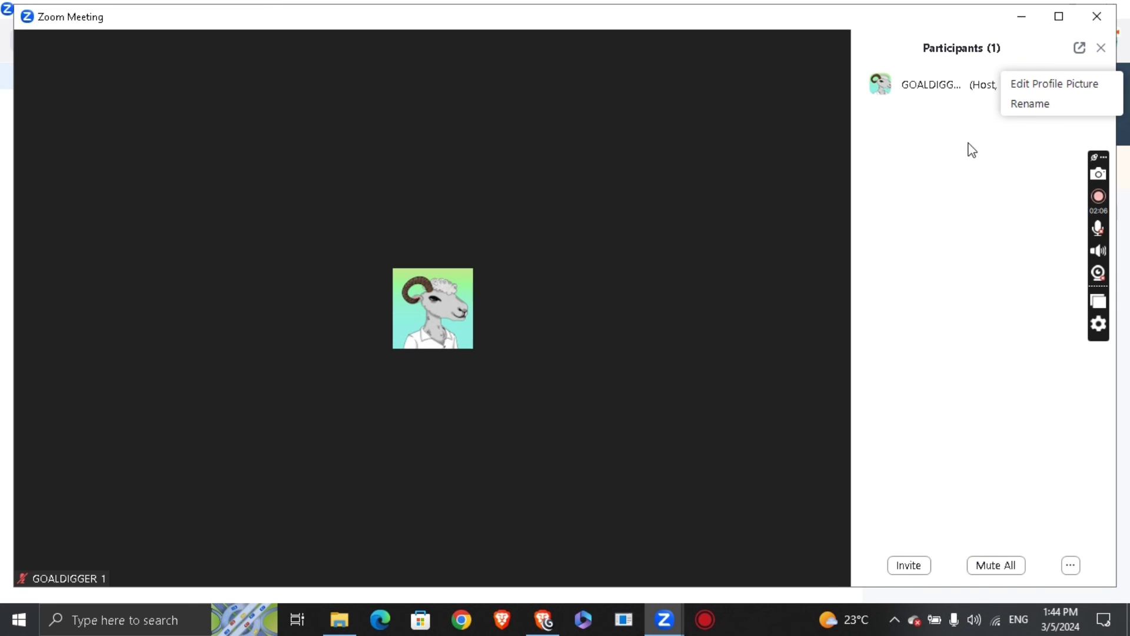
{"action": "left_click", "coordinate": [1002, 213]}
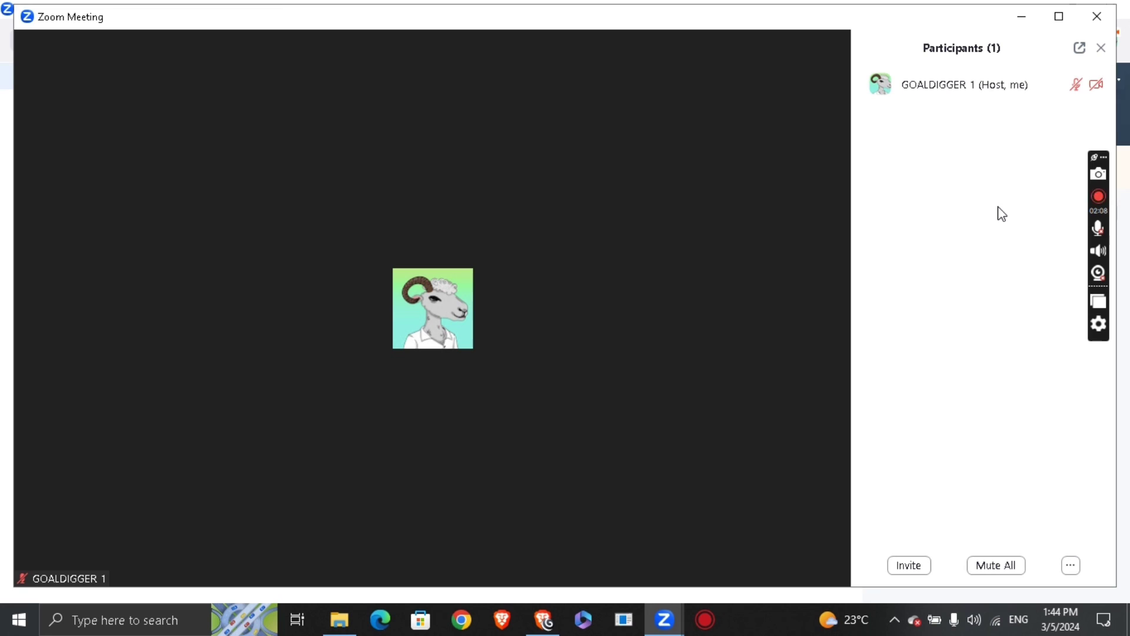